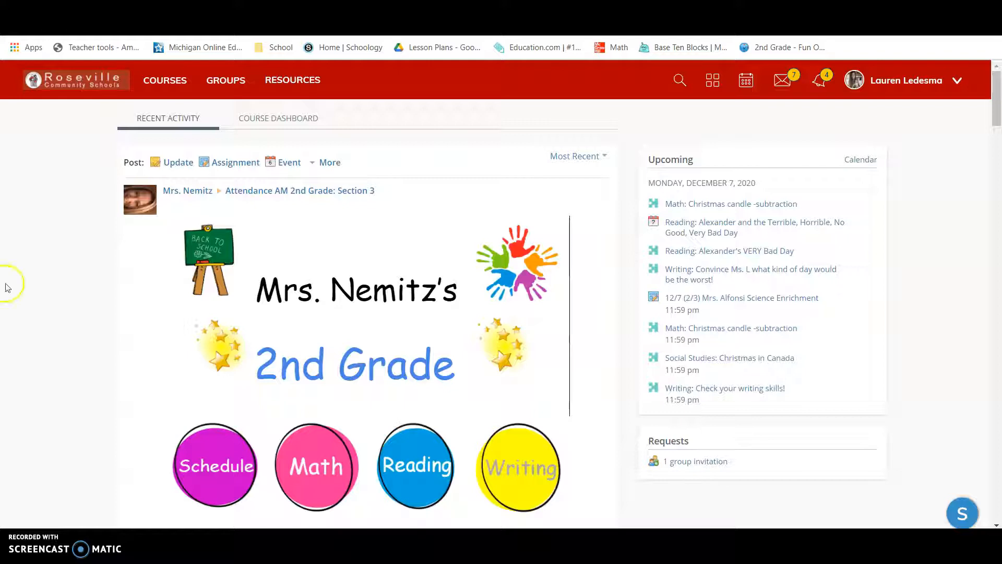
Open the Attendance AM 2nd Grade course and go to the upcoming assessment "Reading: Alexander's VERY Bad Day"
{"action": "left_click", "coordinate": [165, 81]}
{"action": "left_click", "coordinate": [173, 223]}
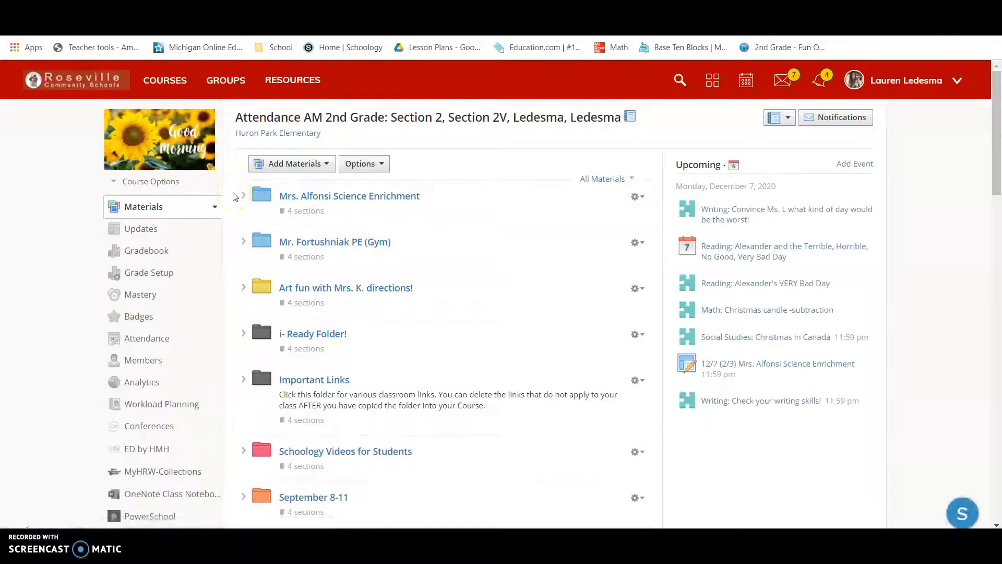
{"action": "mouse_move", "coordinate": [308, 358]}
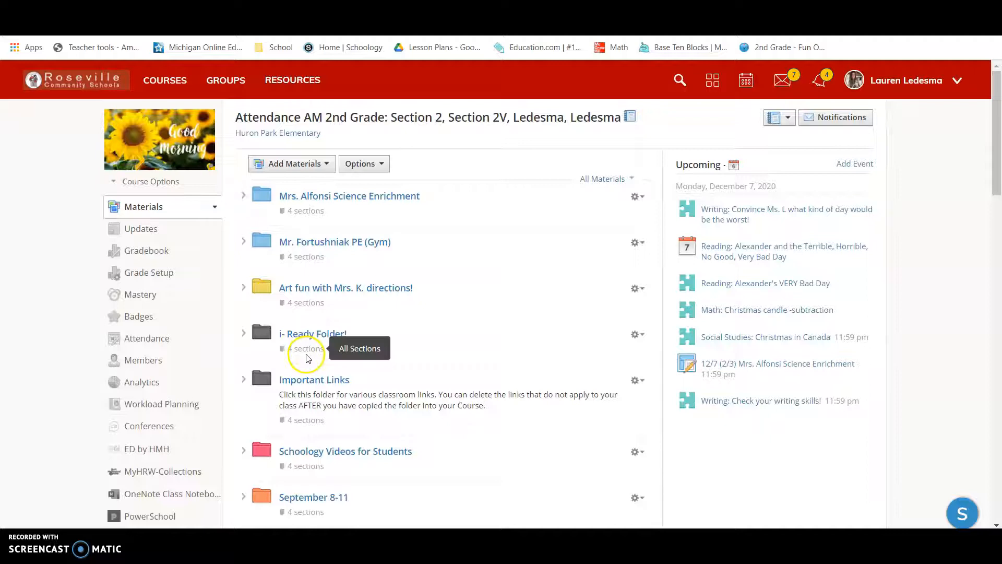
{"action": "left_click", "coordinate": [745, 287]}
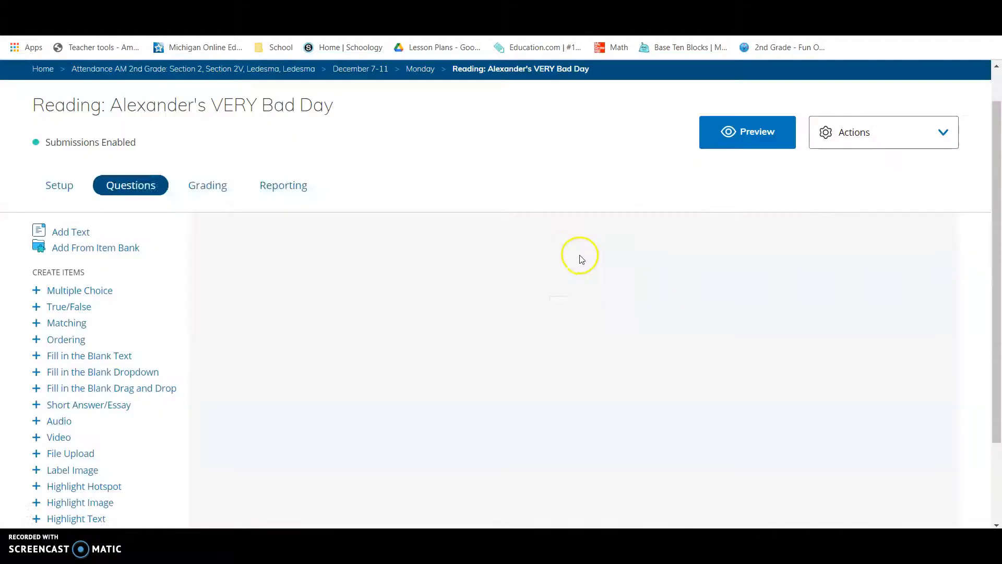
Edit the reading assessment's settings, set its category to Graded Assignments and save the changes
{"action": "left_click", "coordinate": [847, 139]}
{"action": "left_click", "coordinate": [841, 162]}
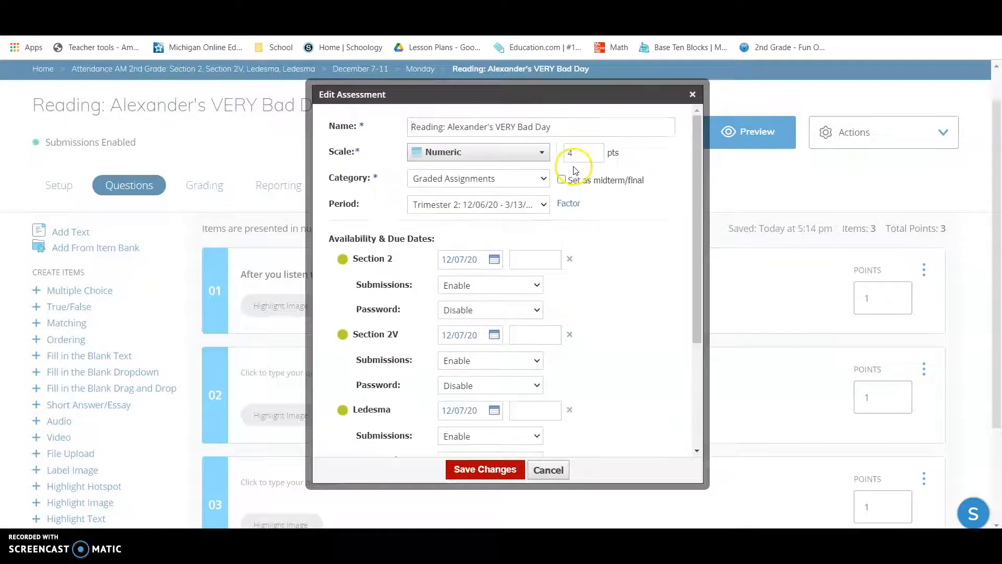
{"action": "left_click", "coordinate": [487, 178]}
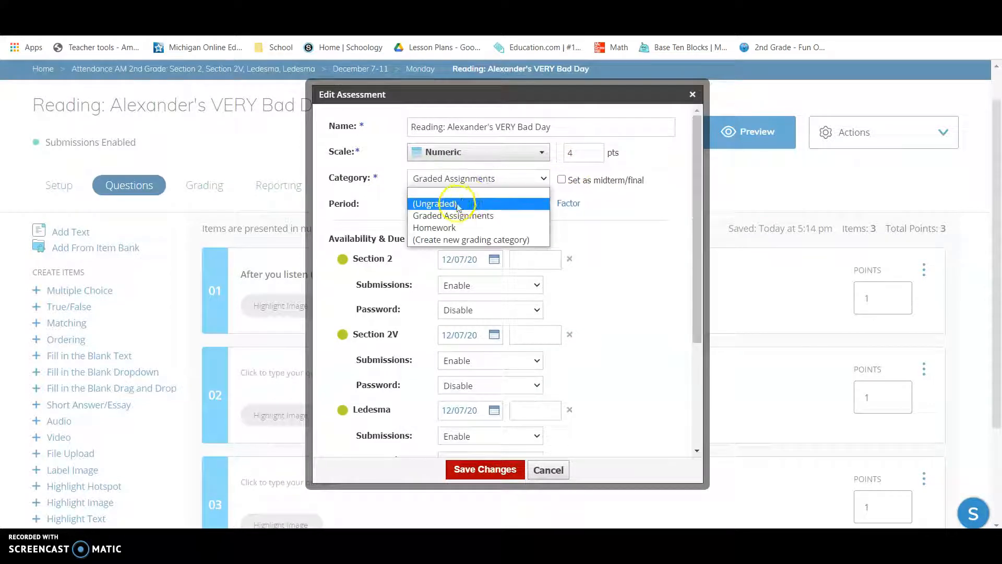
{"action": "left_click", "coordinate": [471, 214]}
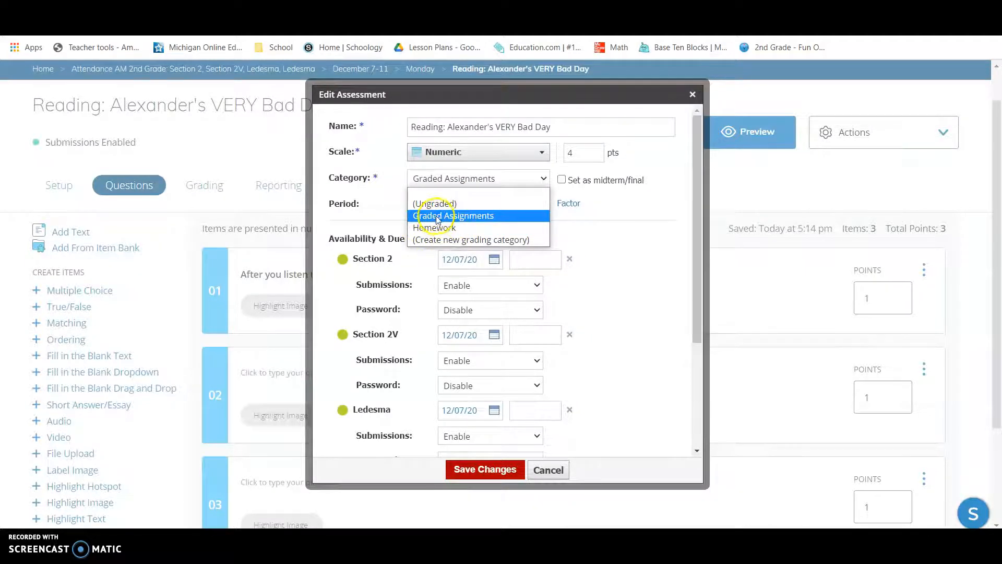
{"action": "left_click", "coordinate": [470, 216]}
{"action": "left_click", "coordinate": [244, 141]}
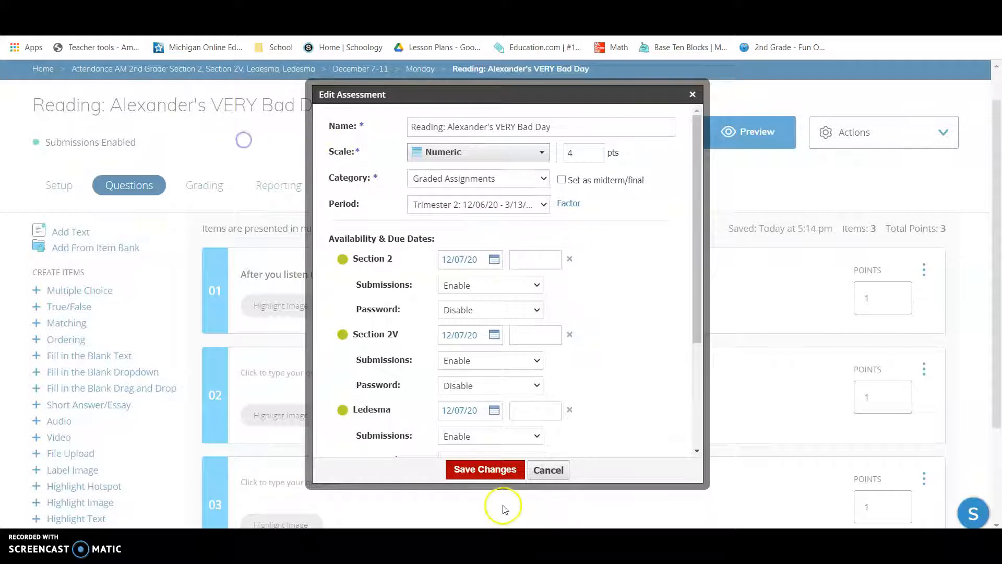
{"action": "left_click", "coordinate": [484, 470]}
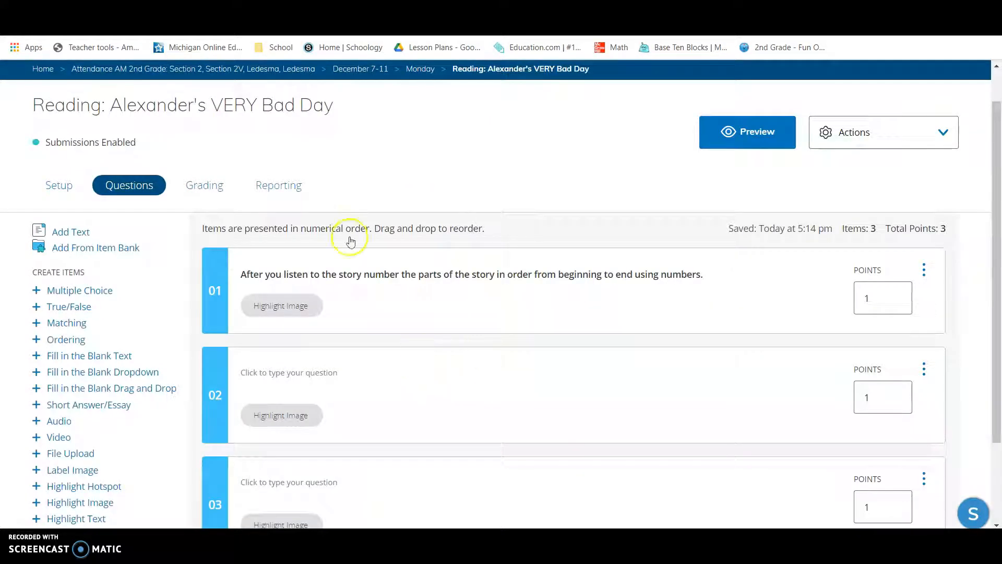
Return to the Attendance AM 2nd Grade course and open its gradebook
{"action": "scroll", "coordinate": [291, 196], "scroll_direction": "up", "scroll_amount": 1}
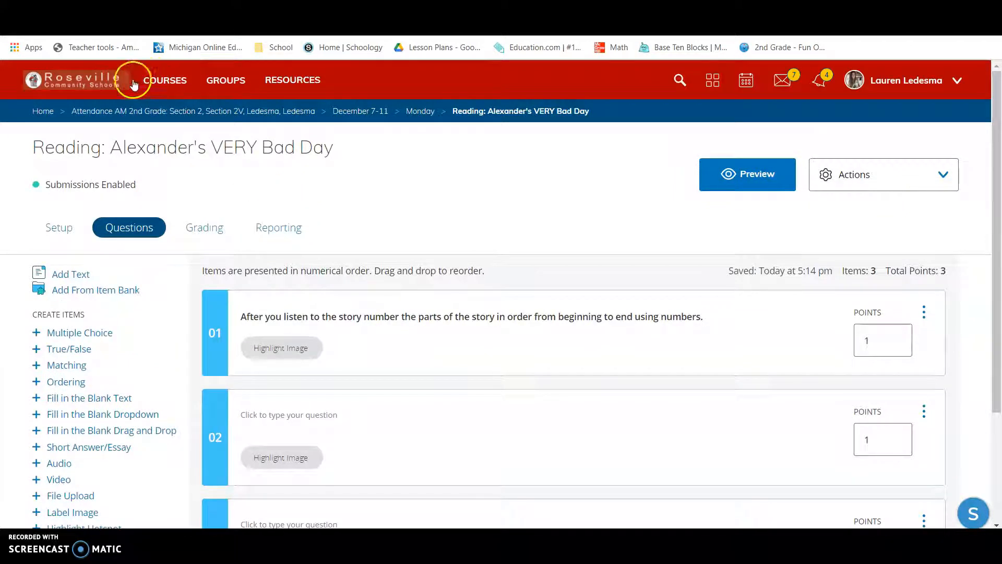
{"action": "left_click", "coordinate": [164, 76]}
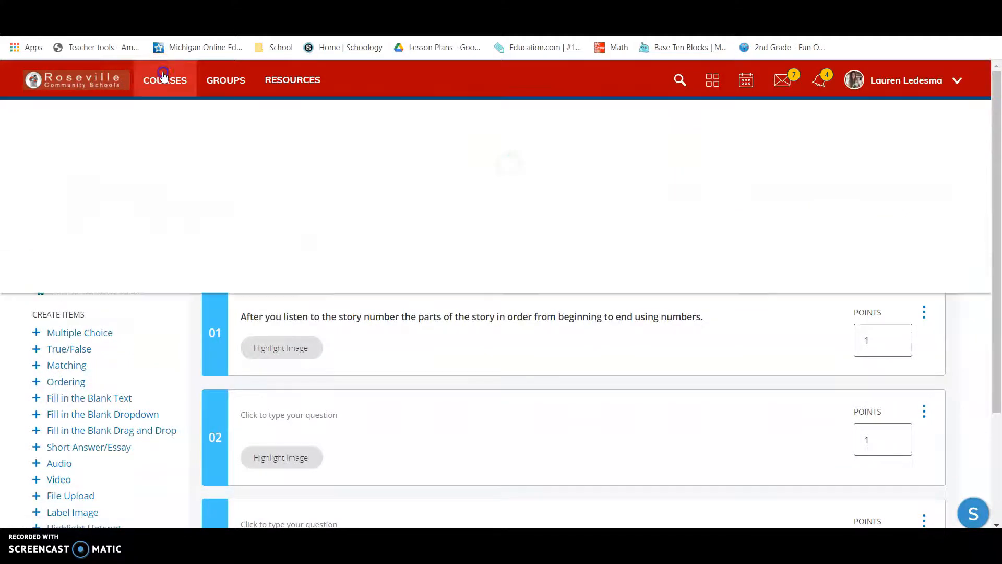
{"action": "left_click", "coordinate": [147, 252]}
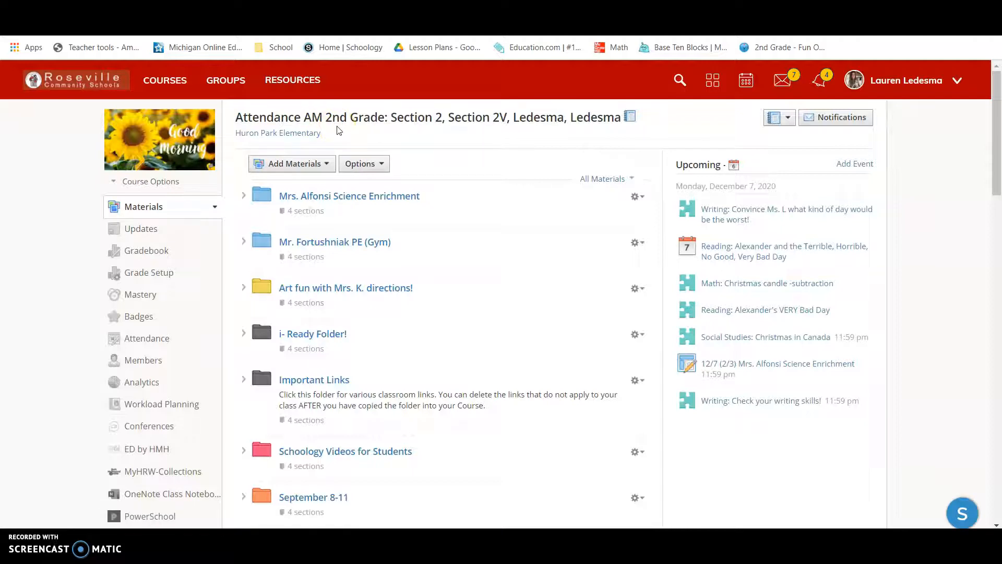
{"action": "left_click", "coordinate": [173, 255]}
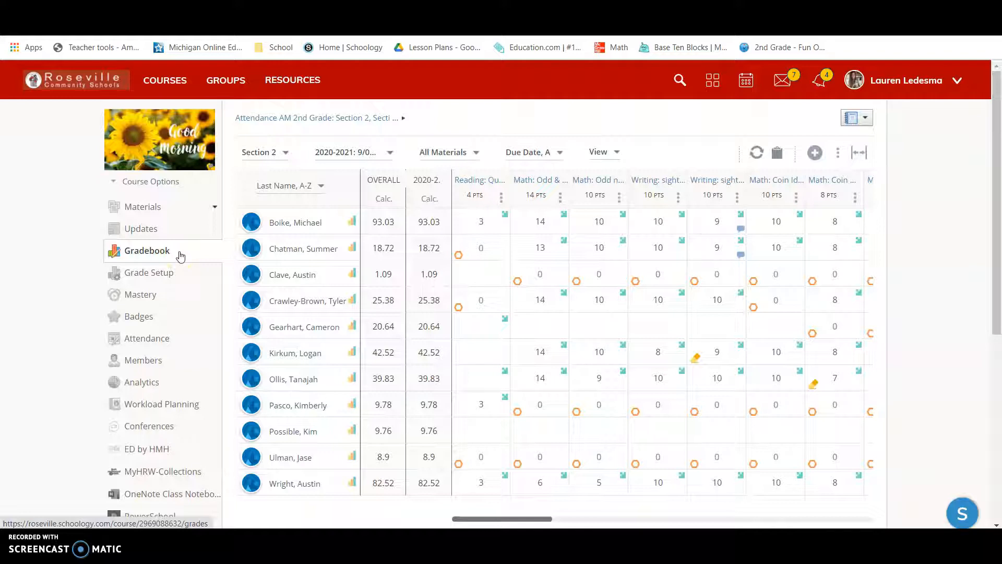
{"action": "left_click", "coordinate": [154, 258]}
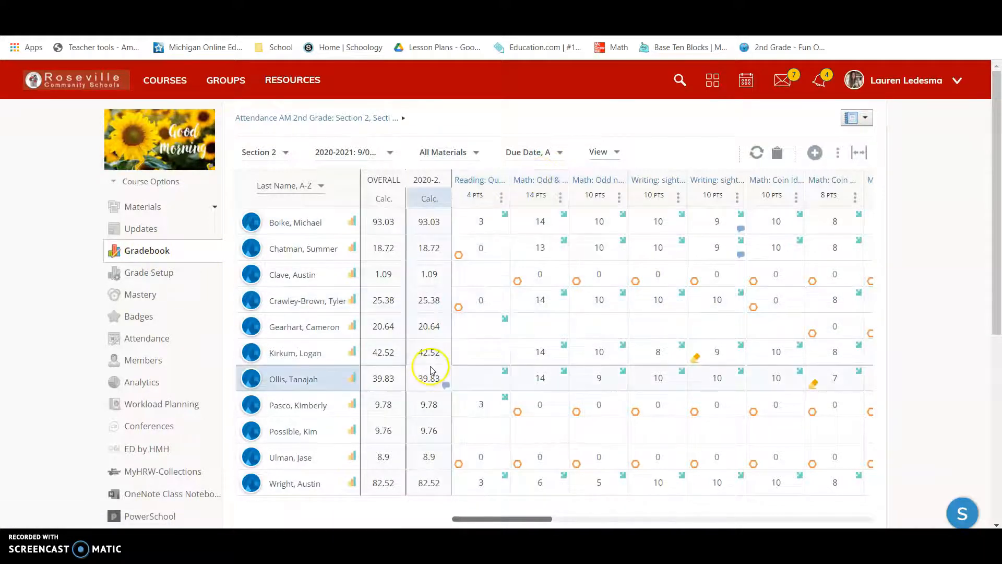
Filter the gradebook to the grading period Trimester 2: 12/06/20 - 3/13/21
{"action": "left_click", "coordinate": [354, 153]}
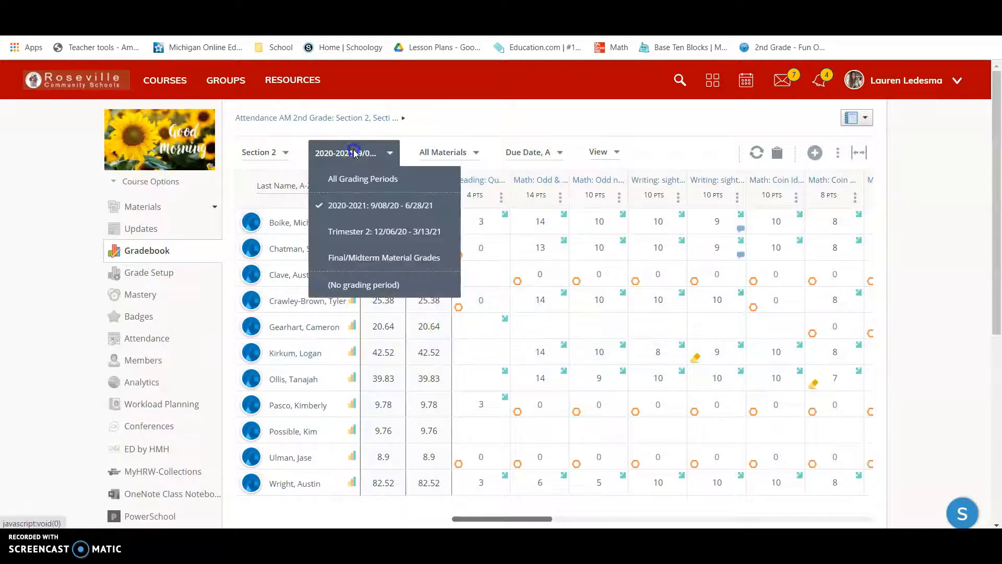
{"action": "left_click", "coordinate": [374, 234]}
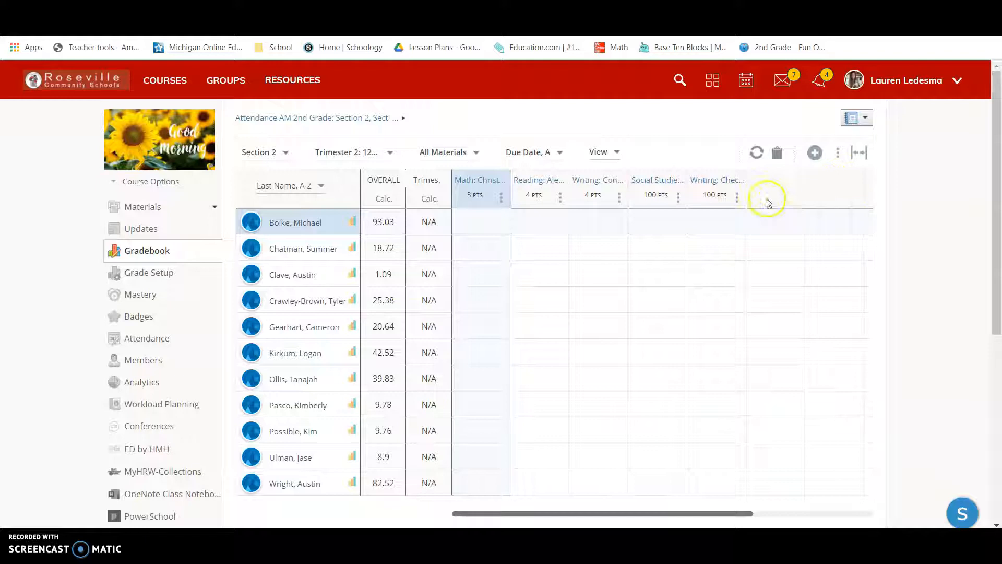
{"action": "left_click", "coordinate": [484, 226]}
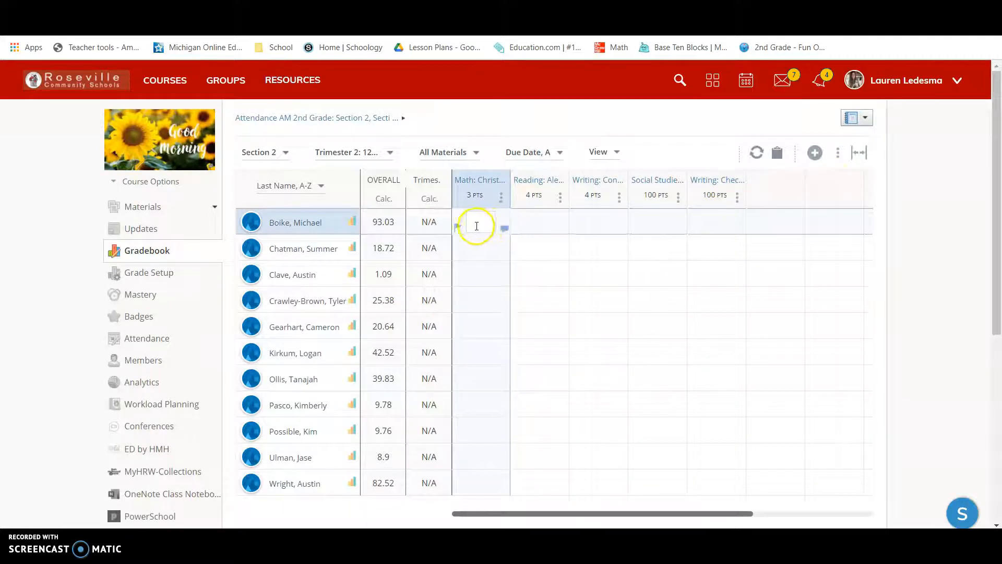
{"action": "left_click", "coordinate": [544, 240]}
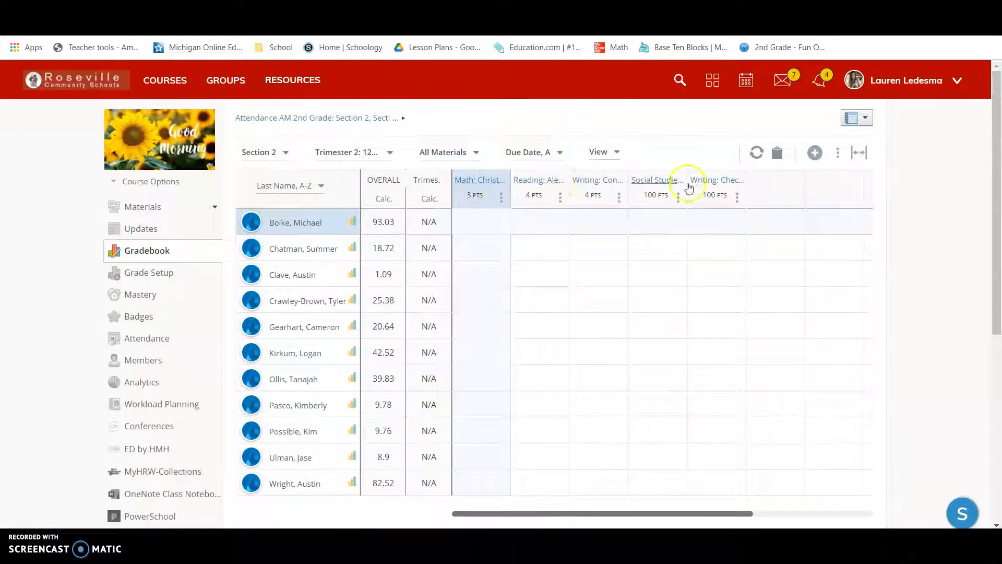
Mark the first listed student's Math: Christmas candle assignment with the Missing exception
{"action": "left_click", "coordinate": [474, 222]}
{"action": "left_click", "coordinate": [458, 229]}
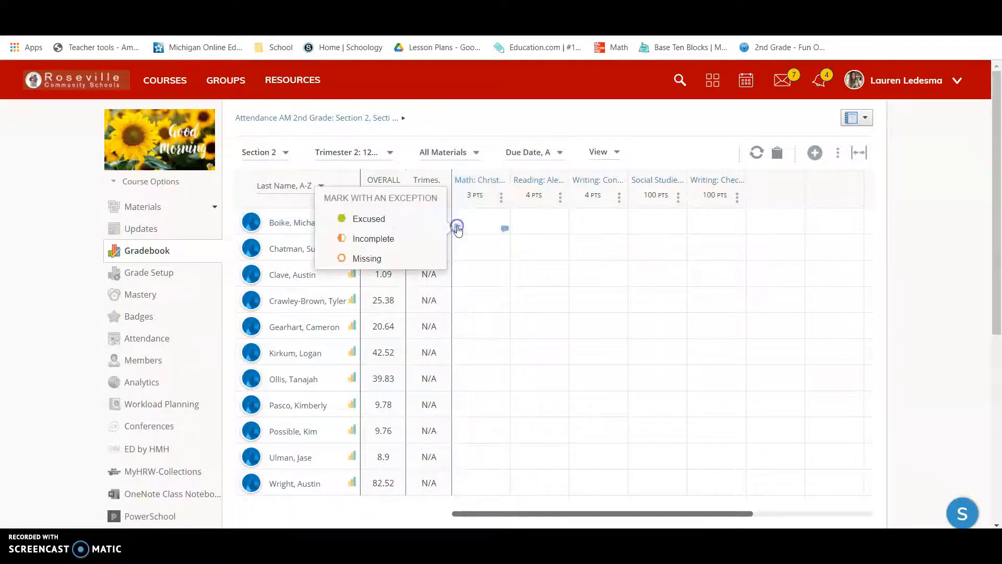
{"action": "left_click", "coordinate": [366, 259]}
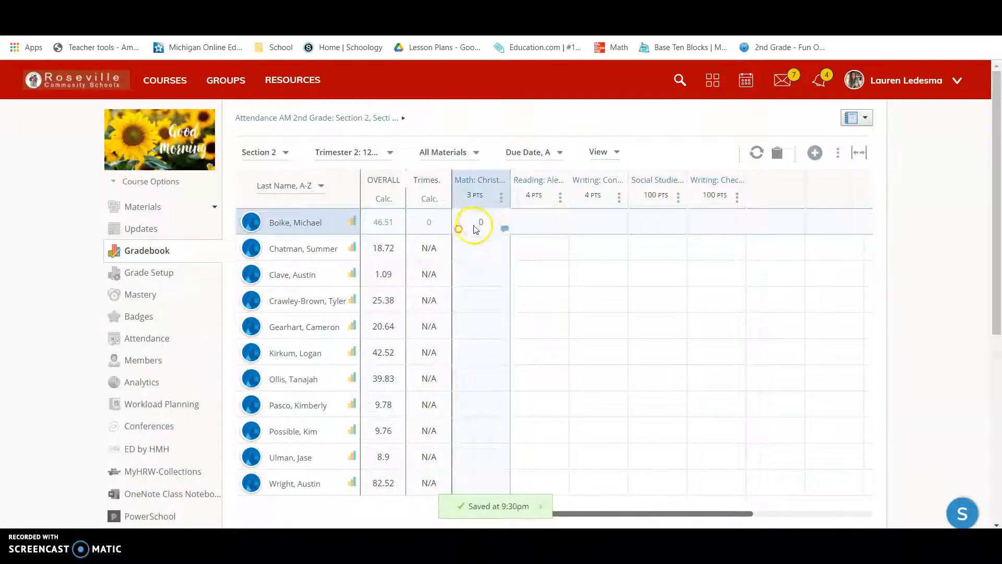
{"action": "left_click", "coordinate": [462, 248]}
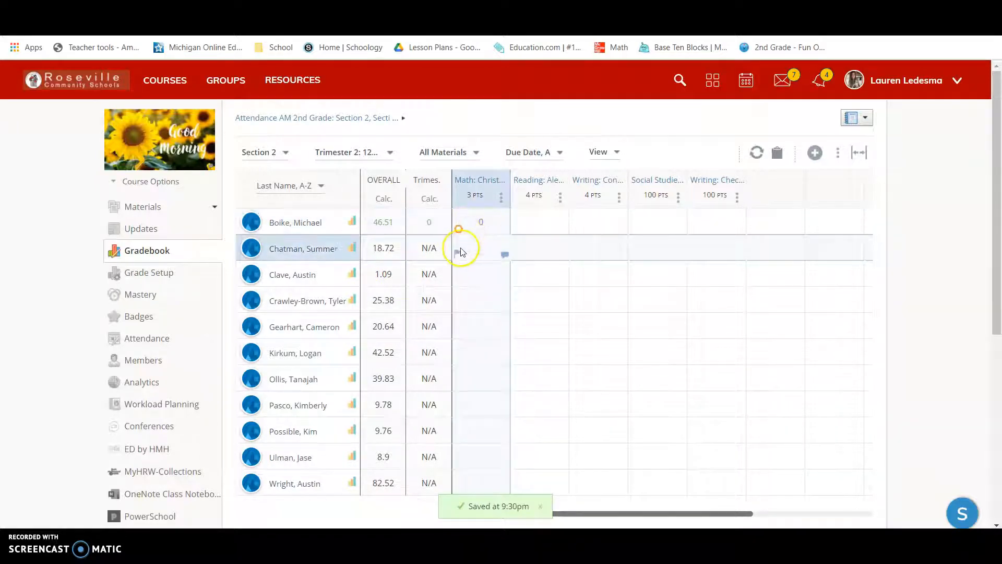
{"action": "left_click", "coordinate": [459, 230]}
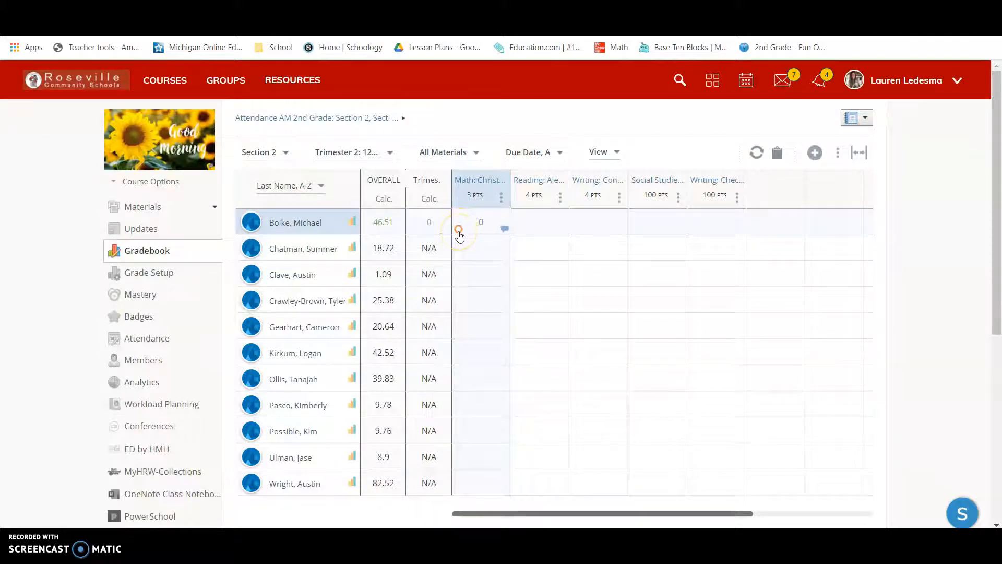
{"action": "left_click", "coordinate": [459, 244]}
{"action": "left_click", "coordinate": [447, 275]}
{"action": "left_click", "coordinate": [449, 299]}
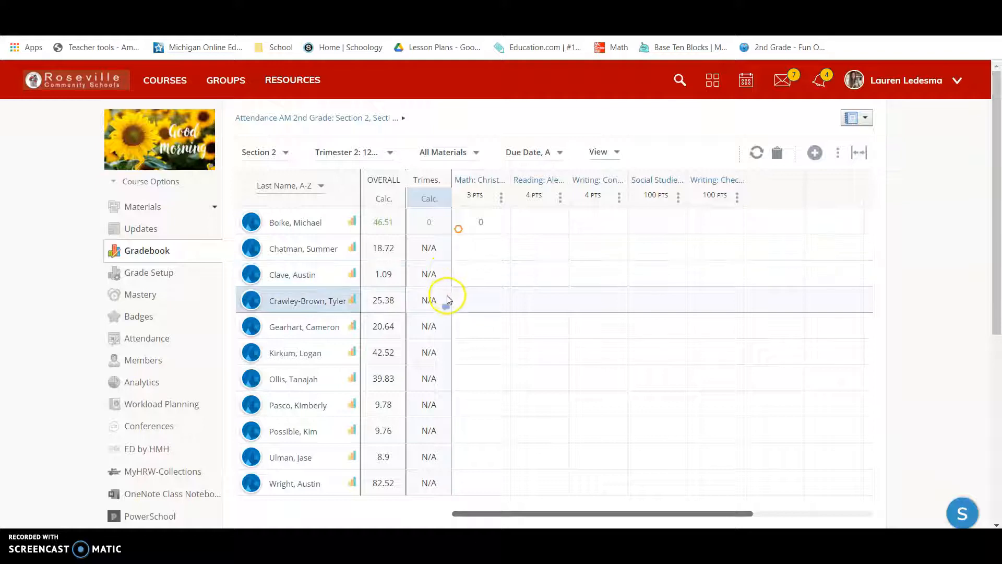
{"action": "left_click", "coordinate": [466, 230]}
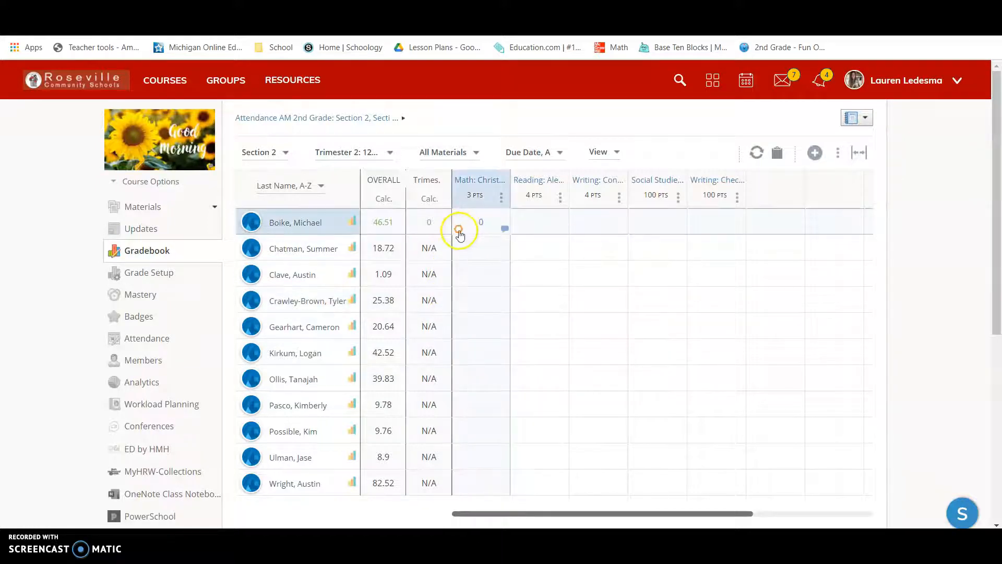
{"action": "left_click", "coordinate": [473, 270]}
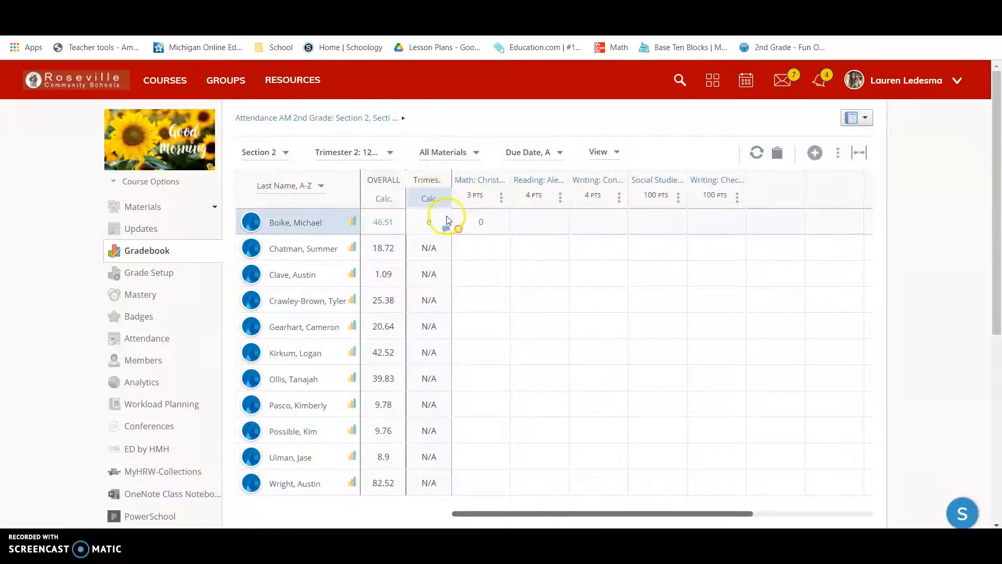
{"action": "scroll", "coordinate": [465, 267], "scroll_direction": "down", "scroll_amount": 1}
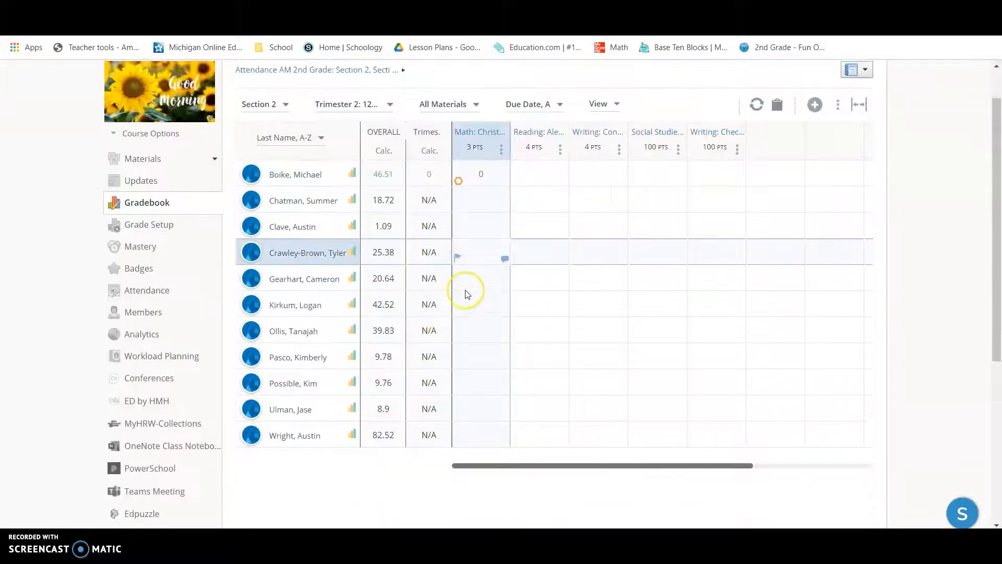
{"action": "scroll", "coordinate": [463, 272], "scroll_direction": "up", "scroll_amount": 1}
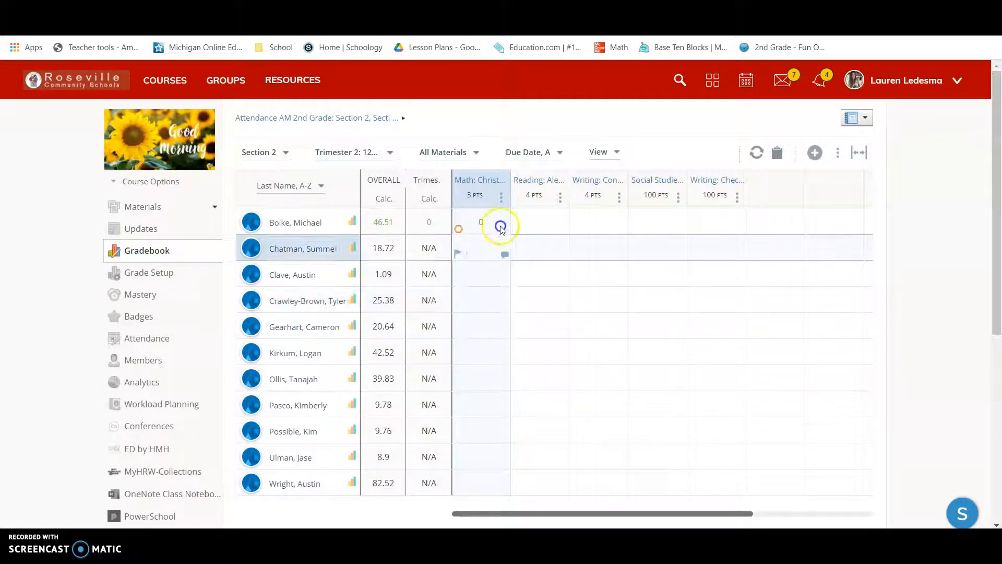
{"action": "left_click", "coordinate": [464, 226]}
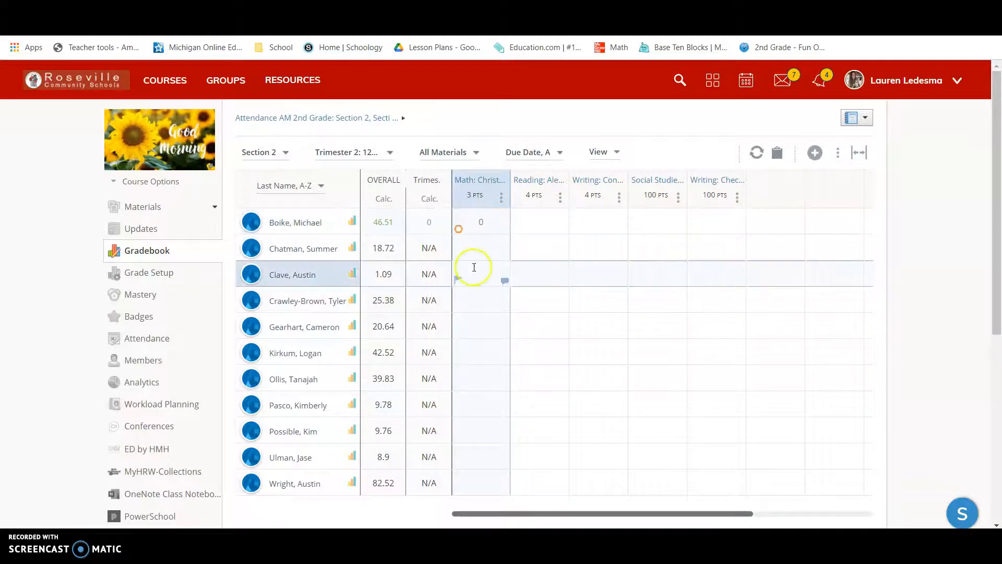
Switch the gradebook to the students of Section 2V
{"action": "left_click", "coordinate": [256, 152]}
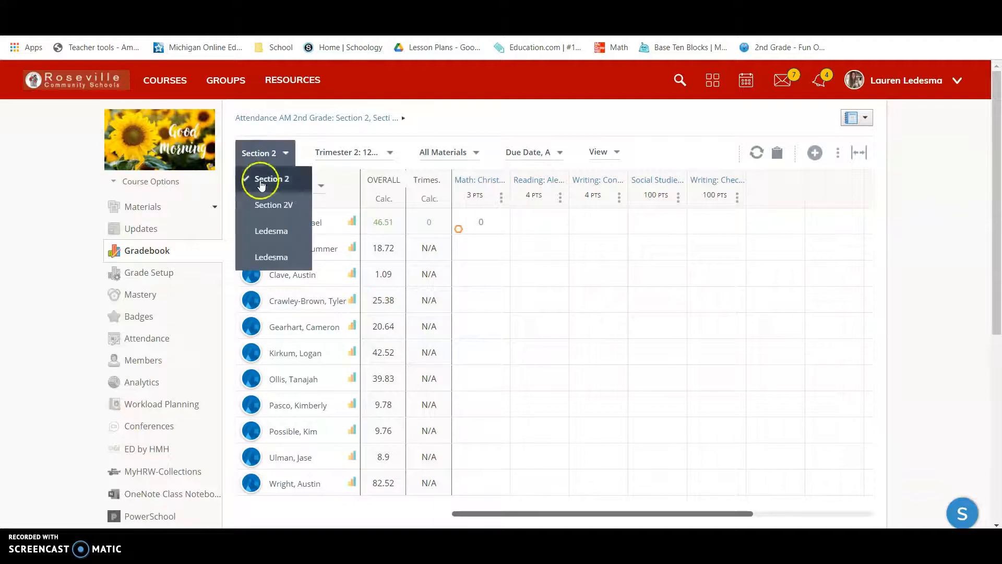
{"action": "left_click", "coordinate": [264, 206]}
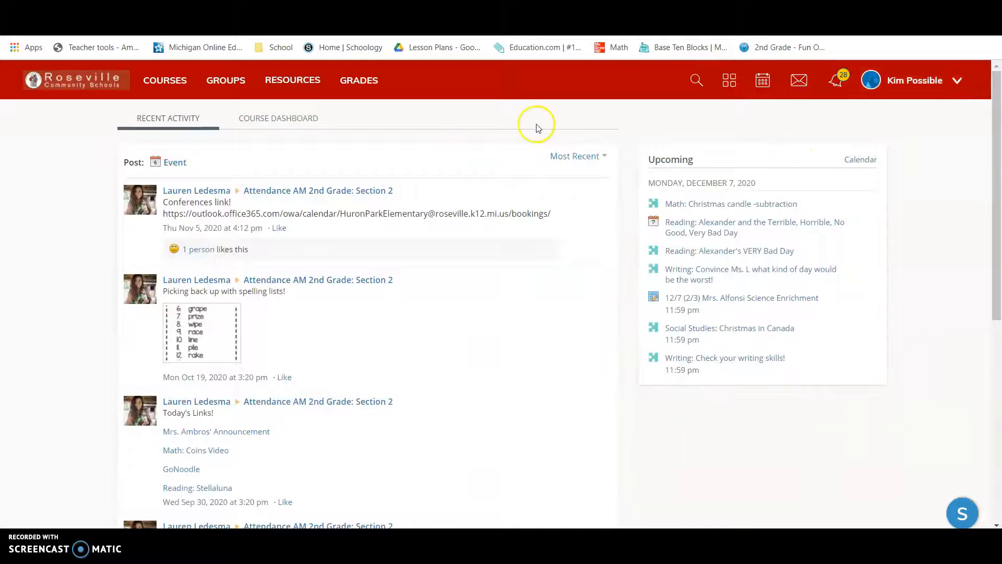
In the student account, open the Grades page of Attendance AM 2nd Grade: Section 2 and review the Homework assignment grades
{"action": "left_click", "coordinate": [166, 82]}
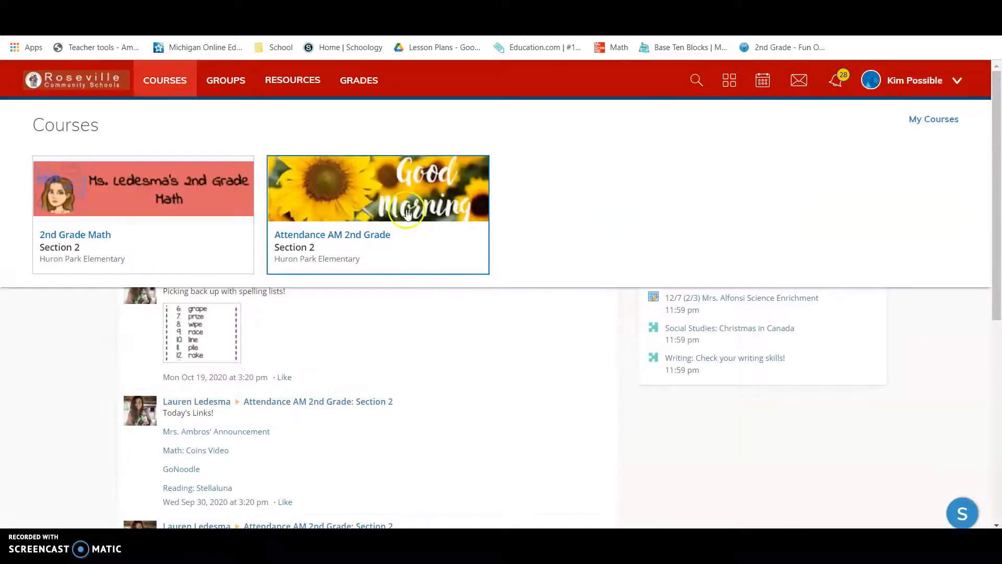
{"action": "left_click", "coordinate": [407, 214]}
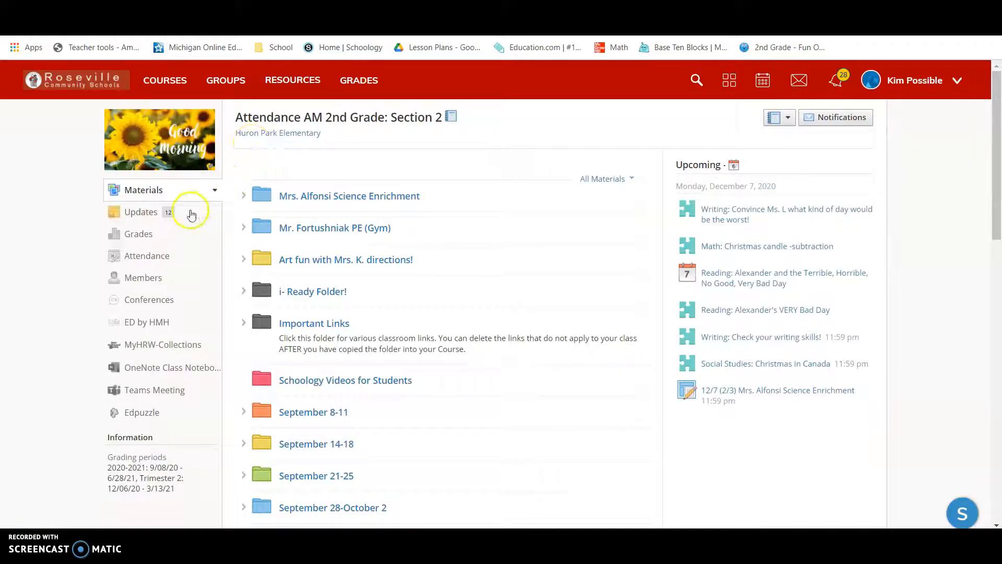
{"action": "left_click", "coordinate": [159, 235]}
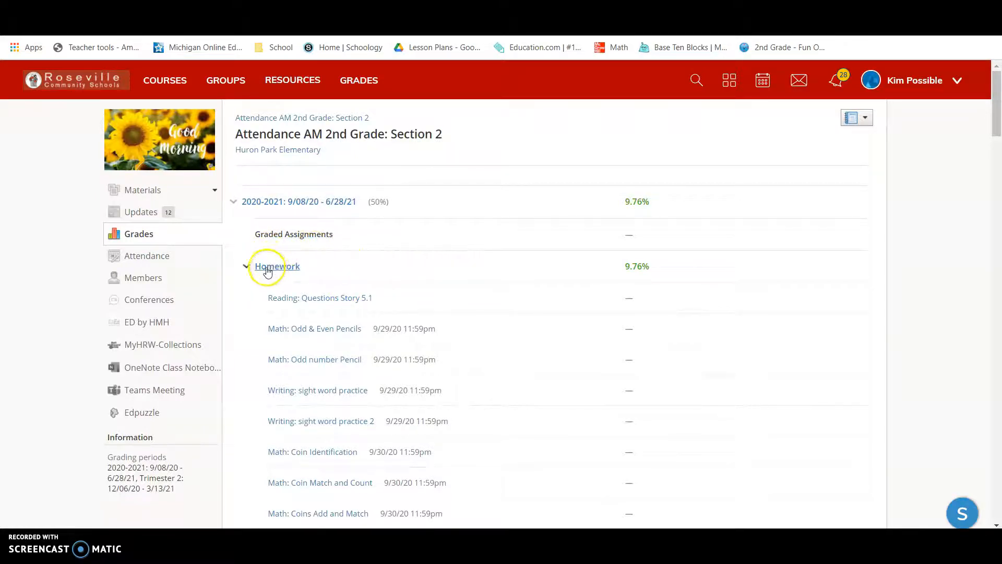
{"action": "scroll", "coordinate": [357, 444], "scroll_direction": "down", "scroll_amount": 4}
{"action": "scroll", "coordinate": [356, 441], "scroll_direction": "down", "scroll_amount": 9}
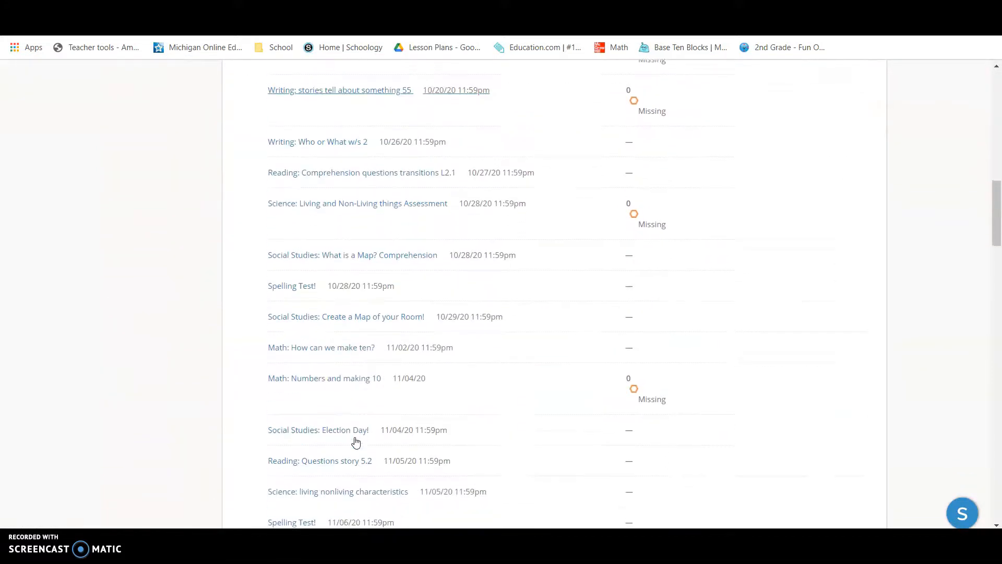
{"action": "scroll", "coordinate": [356, 441], "scroll_direction": "down", "scroll_amount": 15}
{"action": "scroll", "coordinate": [356, 442], "scroll_direction": "down", "scroll_amount": 10}
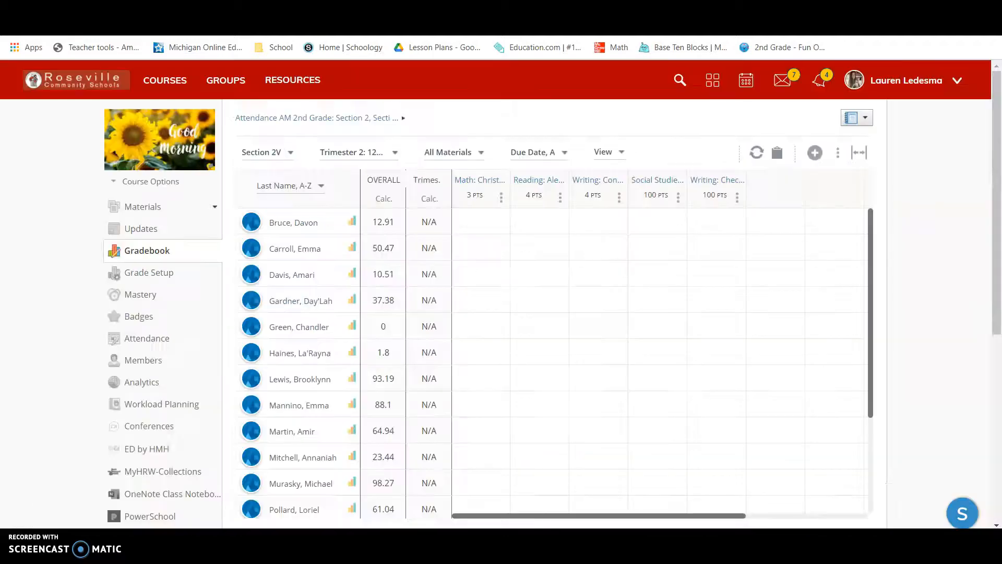
Go back to the teacher account's gradebook and switch it to Section 2
{"action": "left_click", "coordinate": [272, 152]}
{"action": "left_click", "coordinate": [270, 179]}
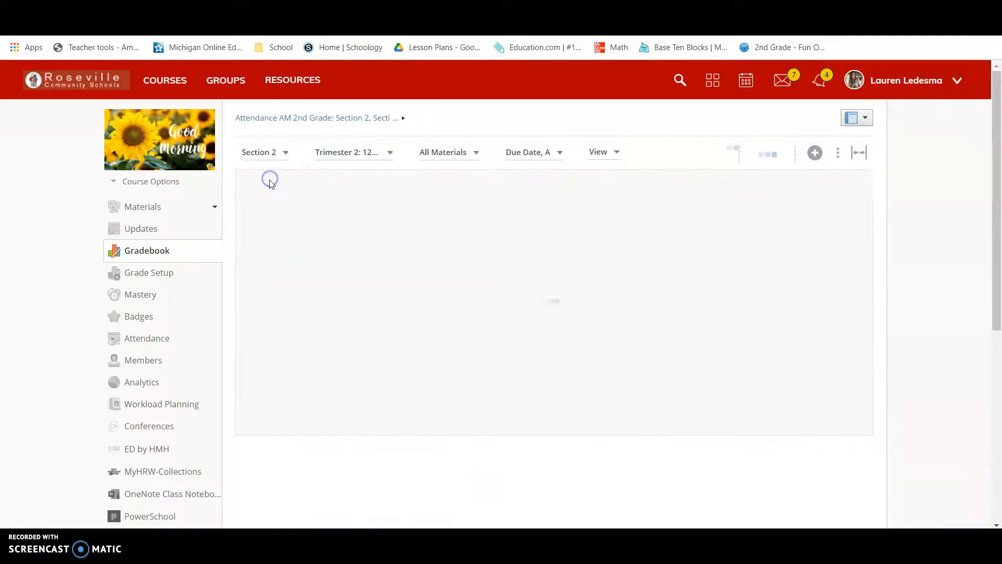
Mark the ninth listed student's Math: Christmas candle assignment with the Missing exception in the Section 2 gradebook
{"action": "scroll", "coordinate": [310, 357], "scroll_direction": "down", "scroll_amount": 1}
{"action": "scroll", "coordinate": [310, 357], "scroll_direction": "down", "scroll_amount": 1}
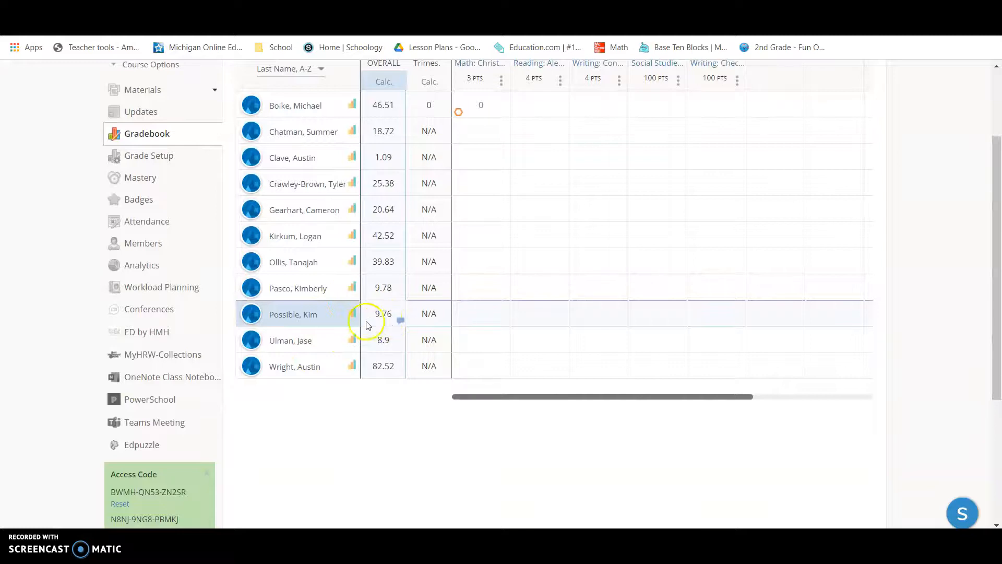
{"action": "left_click", "coordinate": [459, 319]}
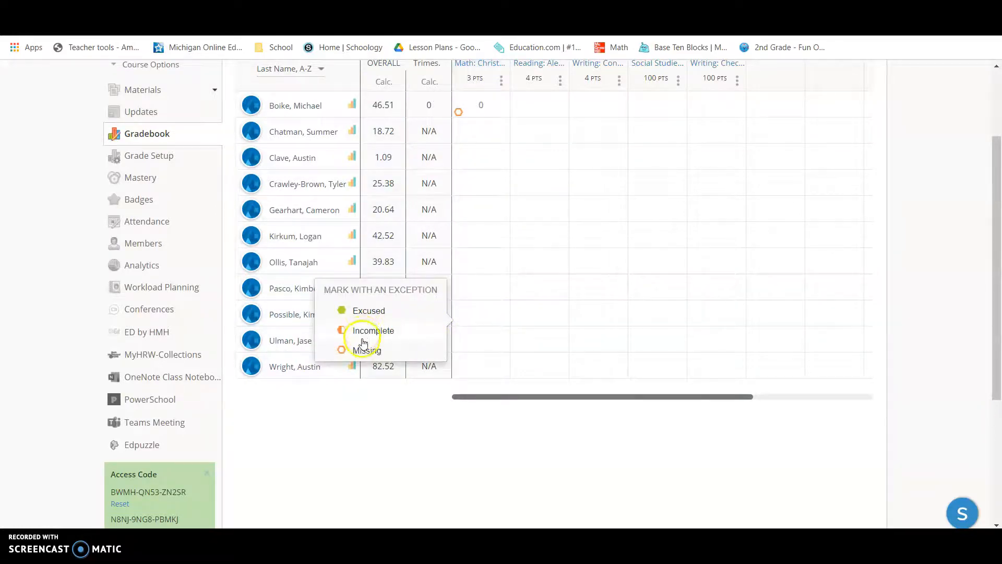
{"action": "left_click", "coordinate": [366, 348]}
{"action": "scroll", "coordinate": [512, 228], "scroll_direction": "right", "scroll_amount": 3}
{"action": "scroll", "coordinate": [513, 229], "scroll_direction": "left", "scroll_amount": 2}
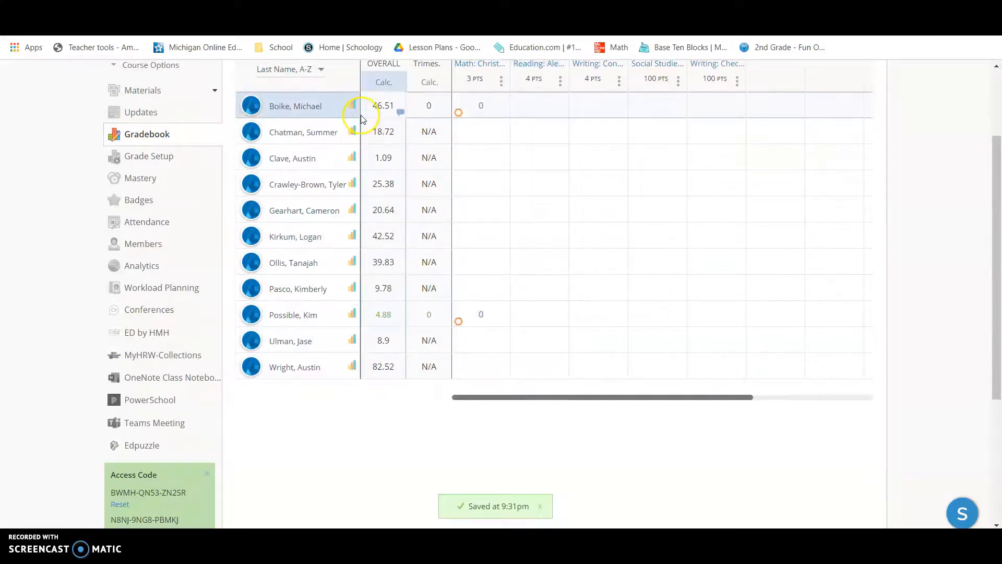
{"action": "scroll", "coordinate": [359, 116], "scroll_direction": "up", "scroll_amount": 2}
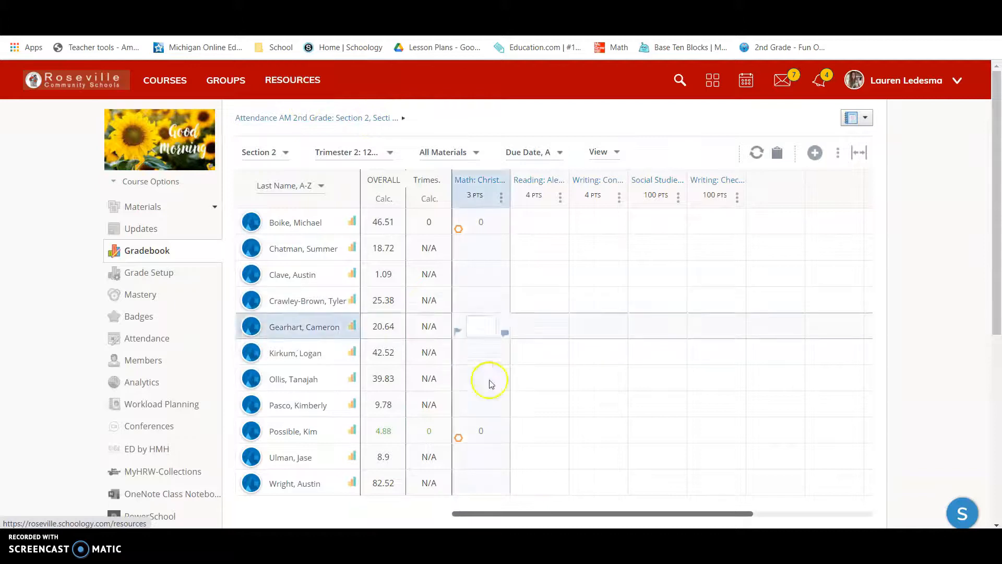
Switch to the student account, reload the Grades page and check the Trimester 2 grade for Math: Christmas candle -subtraction
{"action": "left_click", "coordinate": [175, 80]}
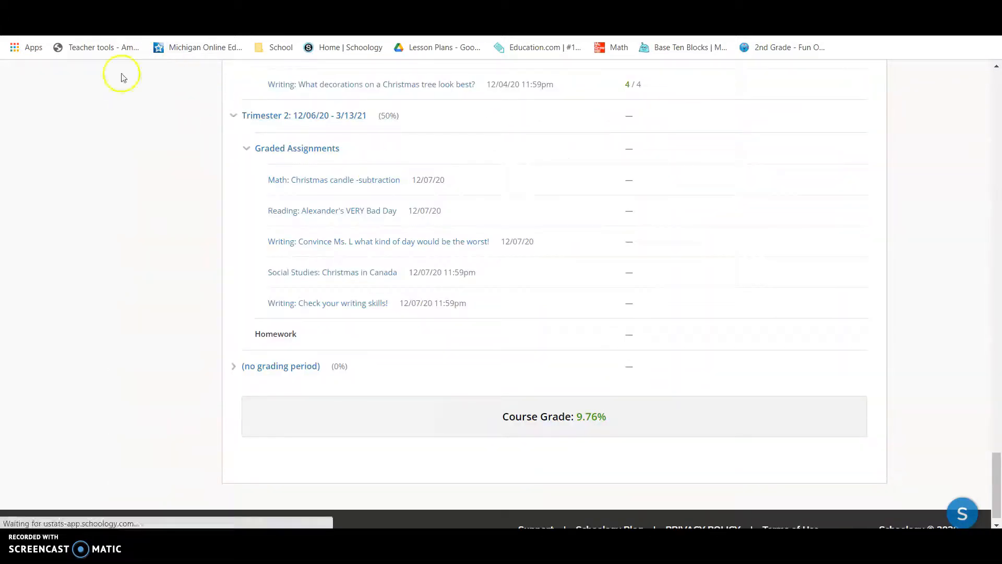
{"action": "left_click", "coordinate": [227, 292]}
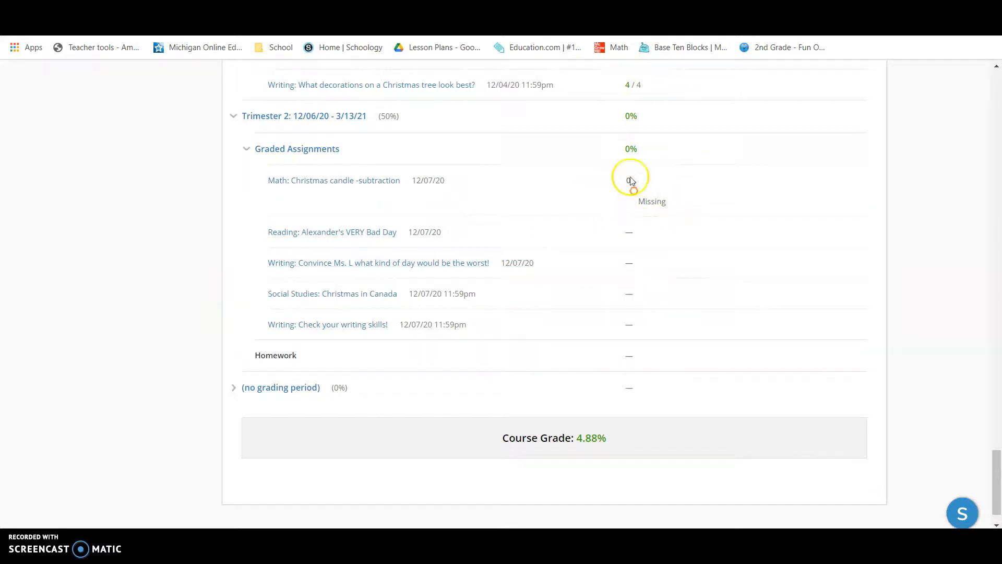
Review the student's 2020-2021 Homework grades, comparing the assignments marked Missing with the scored and ungraded ones
{"action": "scroll", "coordinate": [621, 187], "scroll_direction": "up", "scroll_amount": 20}
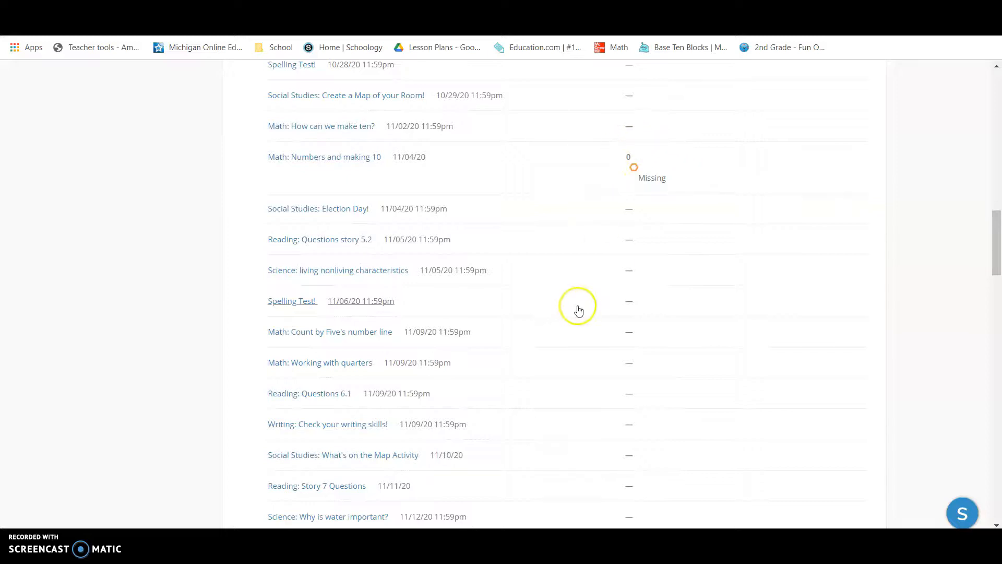
{"action": "scroll", "coordinate": [578, 308], "scroll_direction": "down", "scroll_amount": 5}
{"action": "scroll", "coordinate": [578, 308], "scroll_direction": "down", "scroll_amount": 6}
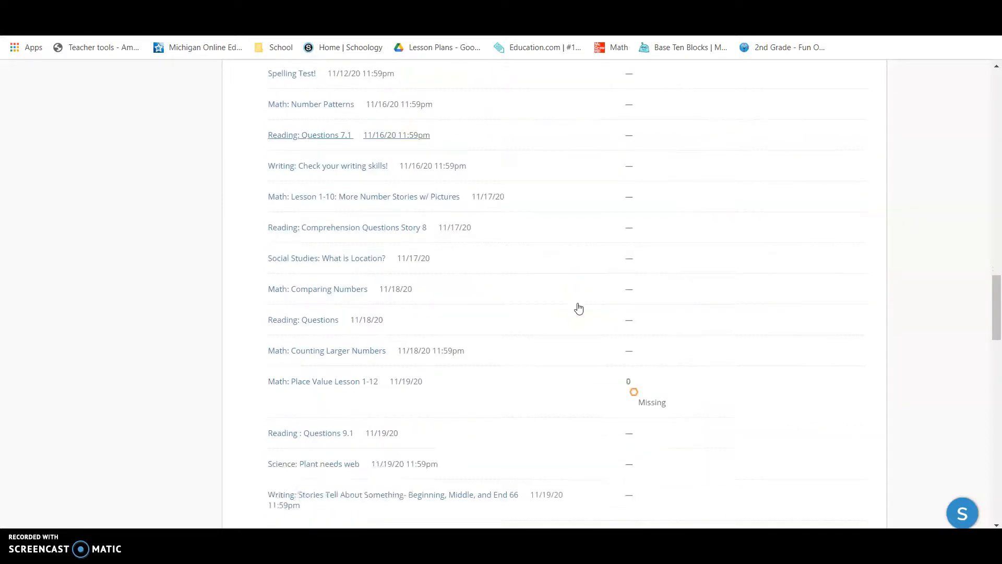
{"action": "scroll", "coordinate": [654, 353], "scroll_direction": "down", "scroll_amount": 7}
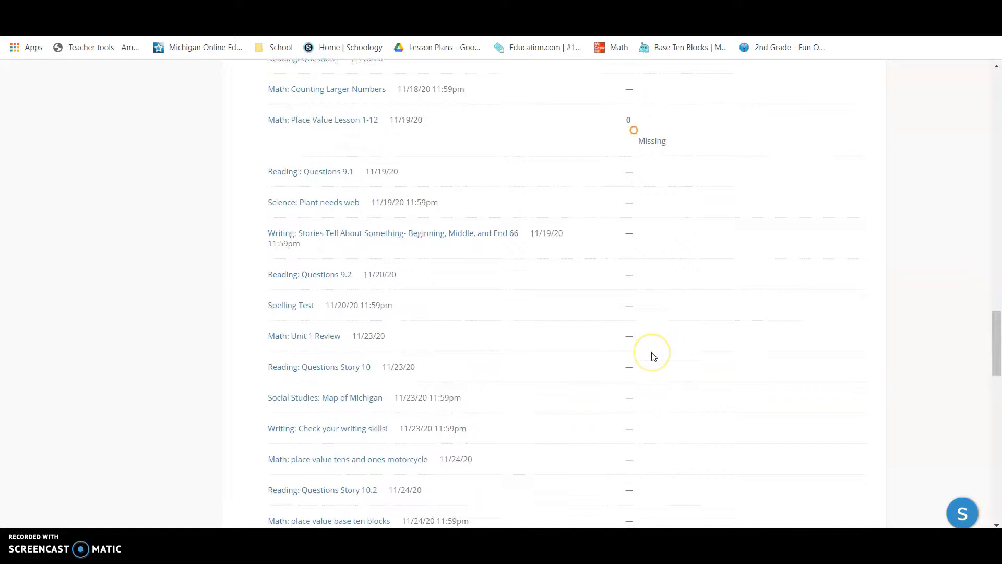
{"action": "scroll", "coordinate": [654, 357], "scroll_direction": "down", "scroll_amount": 3}
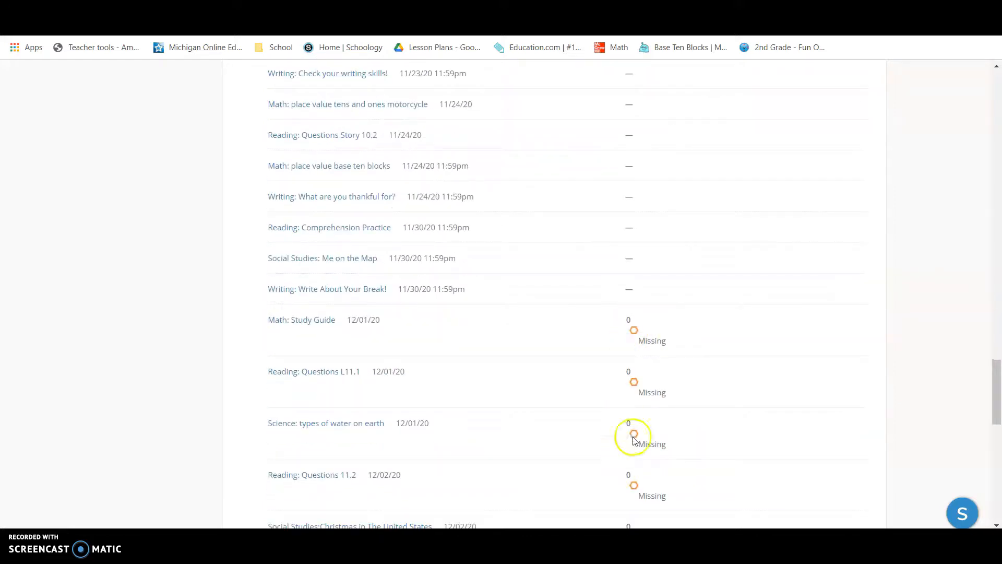
{"action": "scroll", "coordinate": [675, 198], "scroll_direction": "up", "scroll_amount": 2}
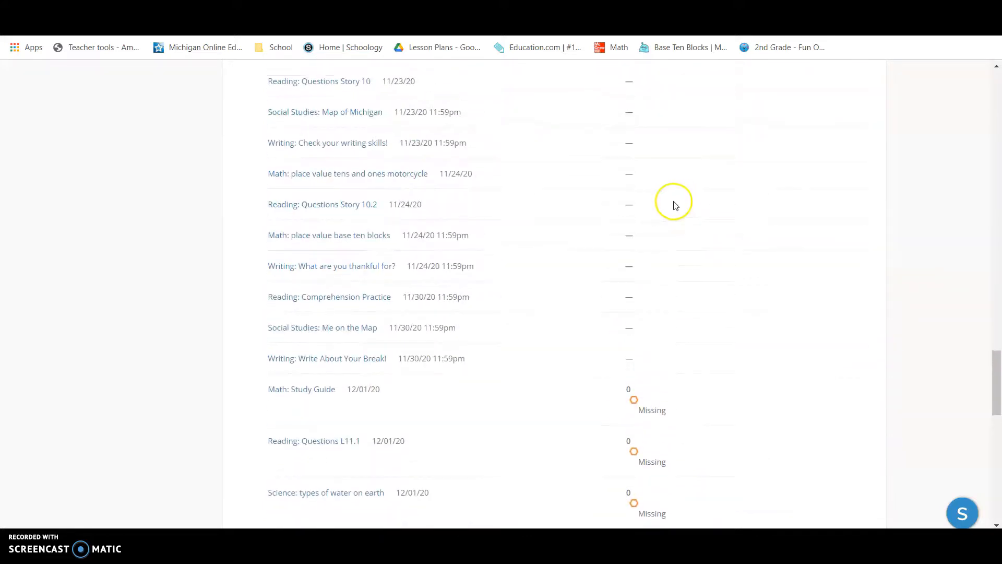
{"action": "scroll", "coordinate": [641, 154], "scroll_direction": "up", "scroll_amount": 2}
{"action": "scroll", "coordinate": [642, 159], "scroll_direction": "up", "scroll_amount": 9}
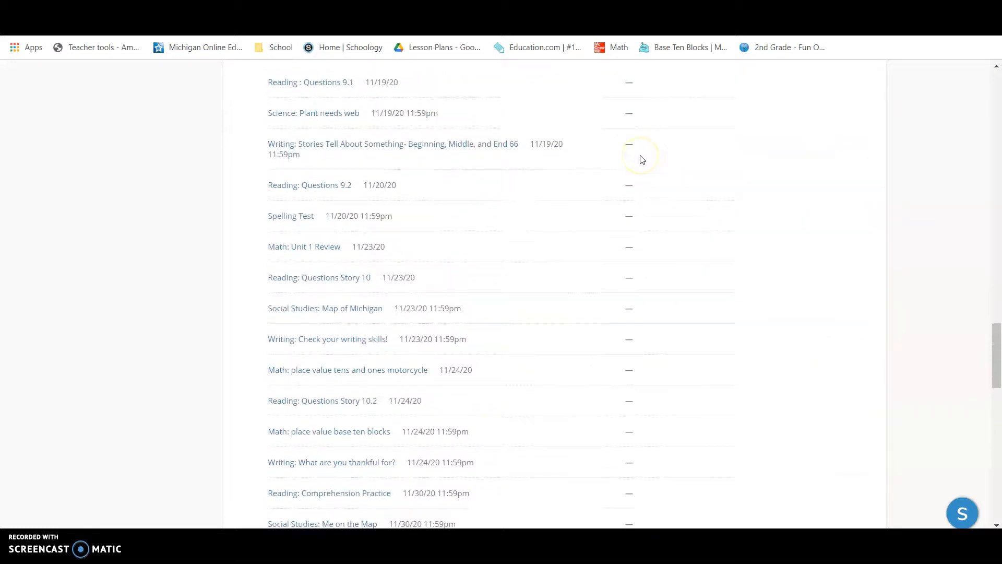
{"action": "scroll", "coordinate": [642, 159], "scroll_direction": "up", "scroll_amount": 8}
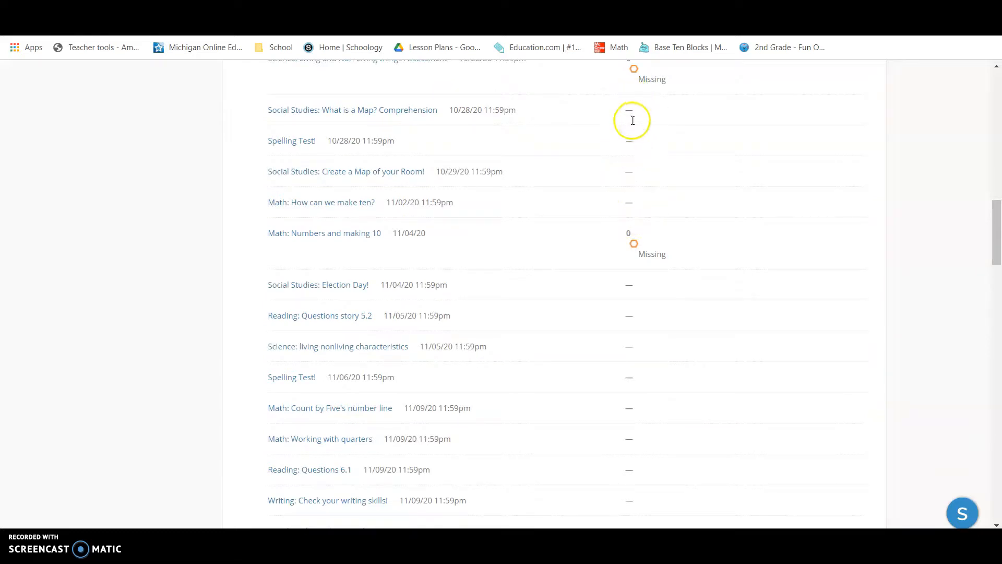
{"action": "scroll", "coordinate": [630, 180], "scroll_direction": "up", "scroll_amount": 12}
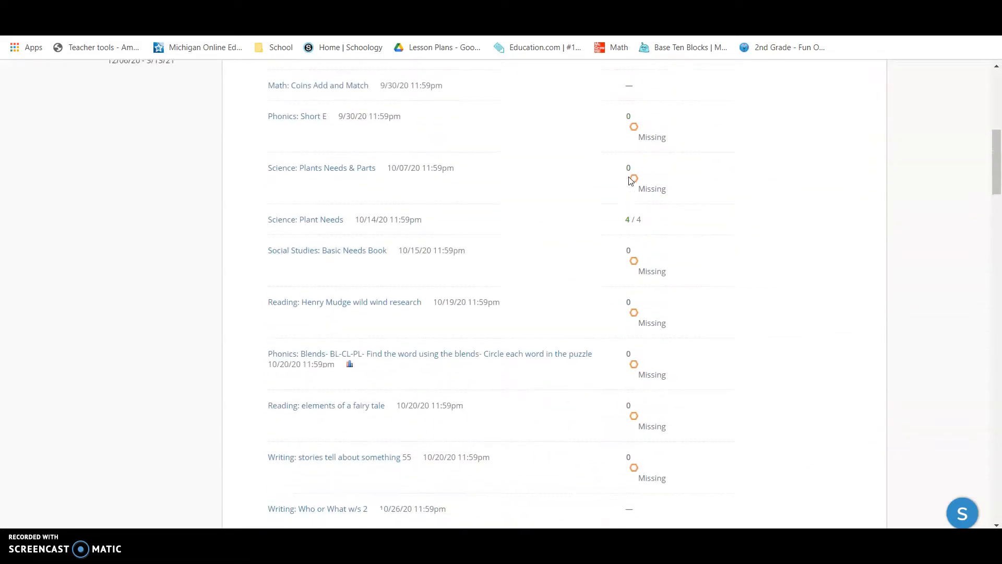
{"action": "scroll", "coordinate": [630, 177], "scroll_direction": "up", "scroll_amount": 5}
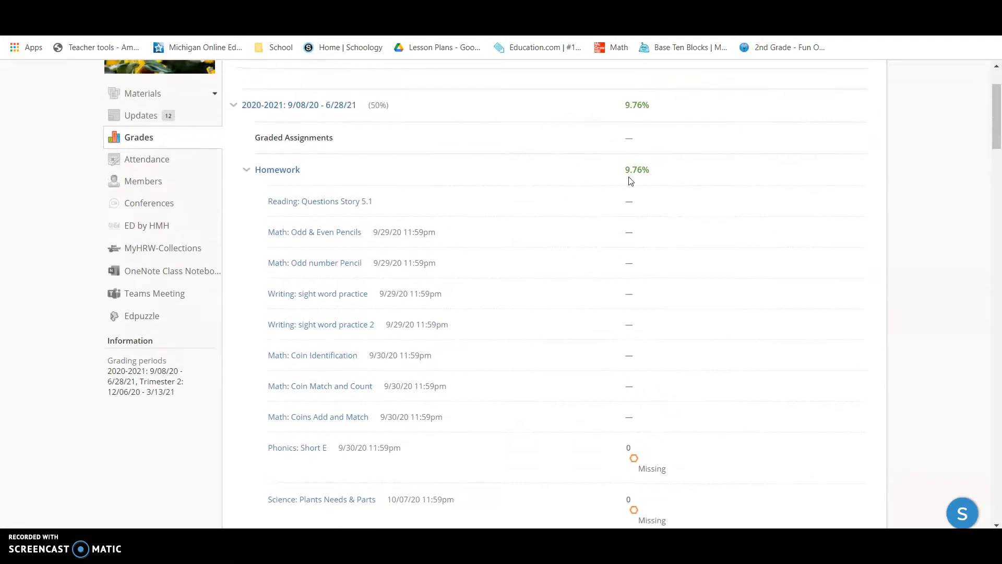
{"action": "scroll", "coordinate": [630, 180], "scroll_direction": "down", "scroll_amount": 4}
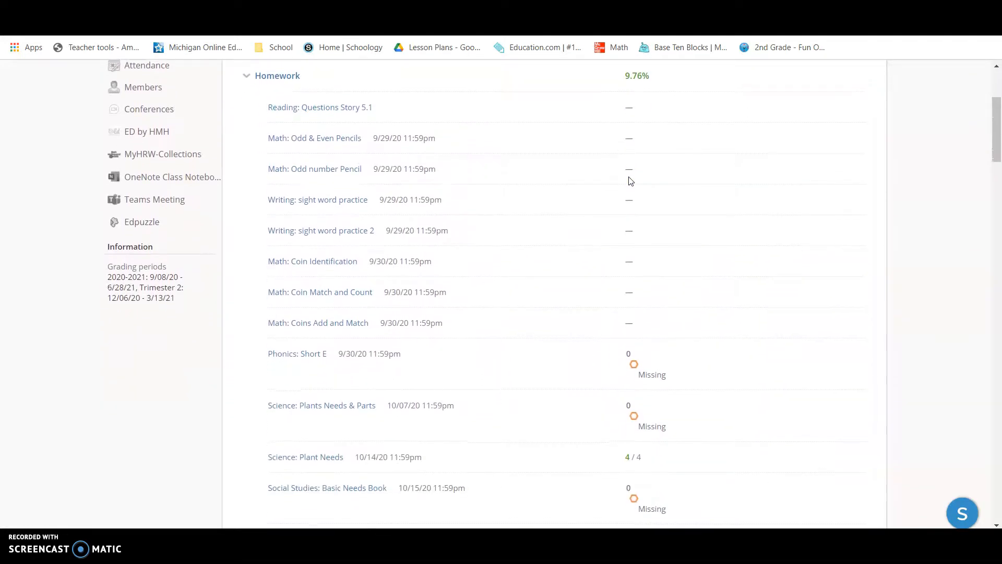
{"action": "scroll", "coordinate": [630, 180], "scroll_direction": "down", "scroll_amount": 2}
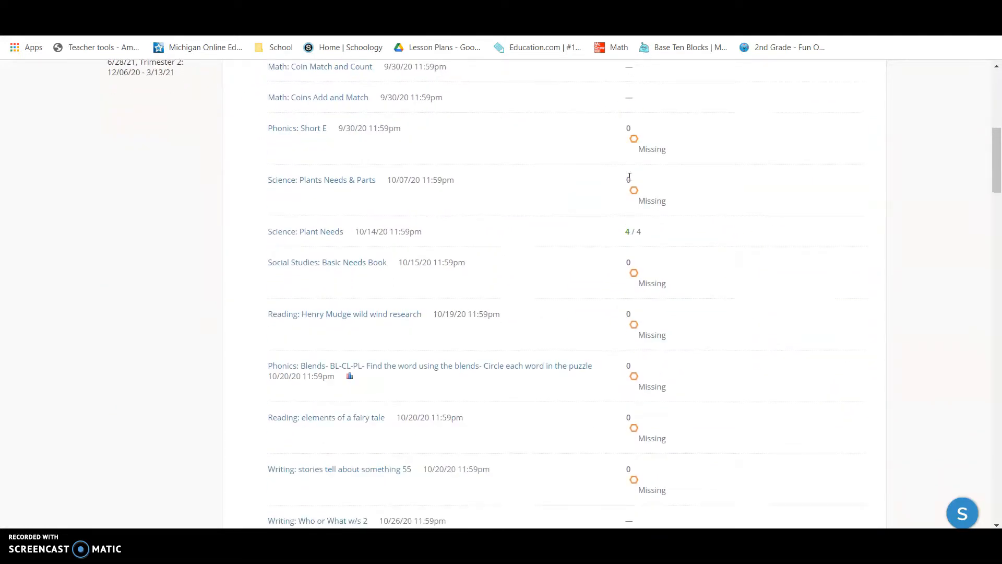
{"action": "scroll", "coordinate": [522, 245], "scroll_direction": "down", "scroll_amount": 2}
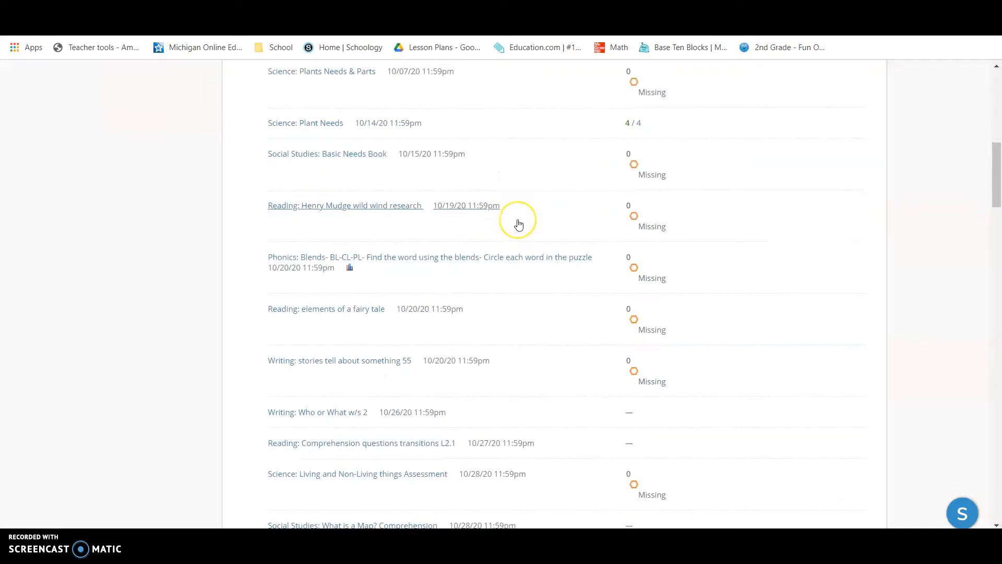
{"action": "scroll", "coordinate": [561, 361], "scroll_direction": "down", "scroll_amount": 1}
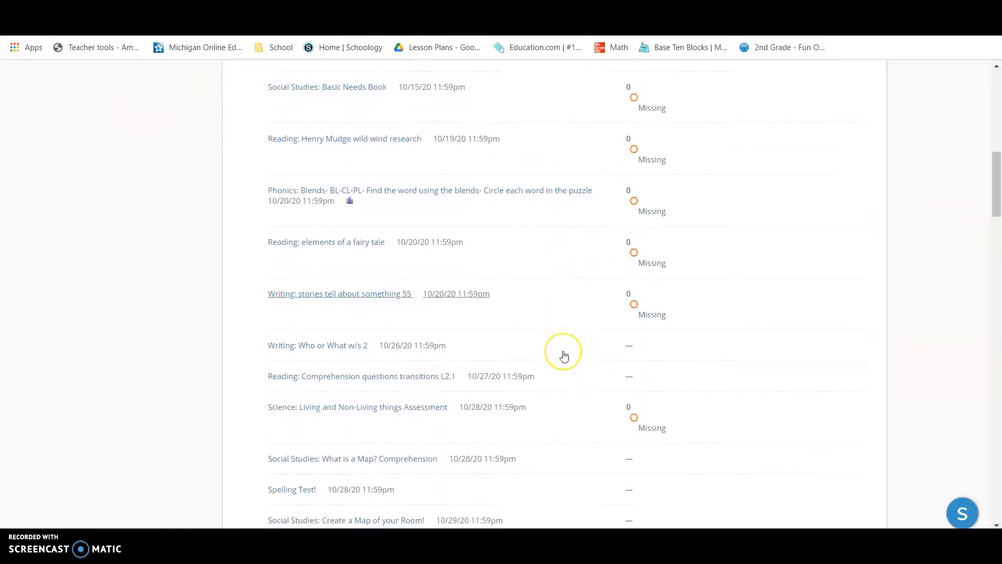